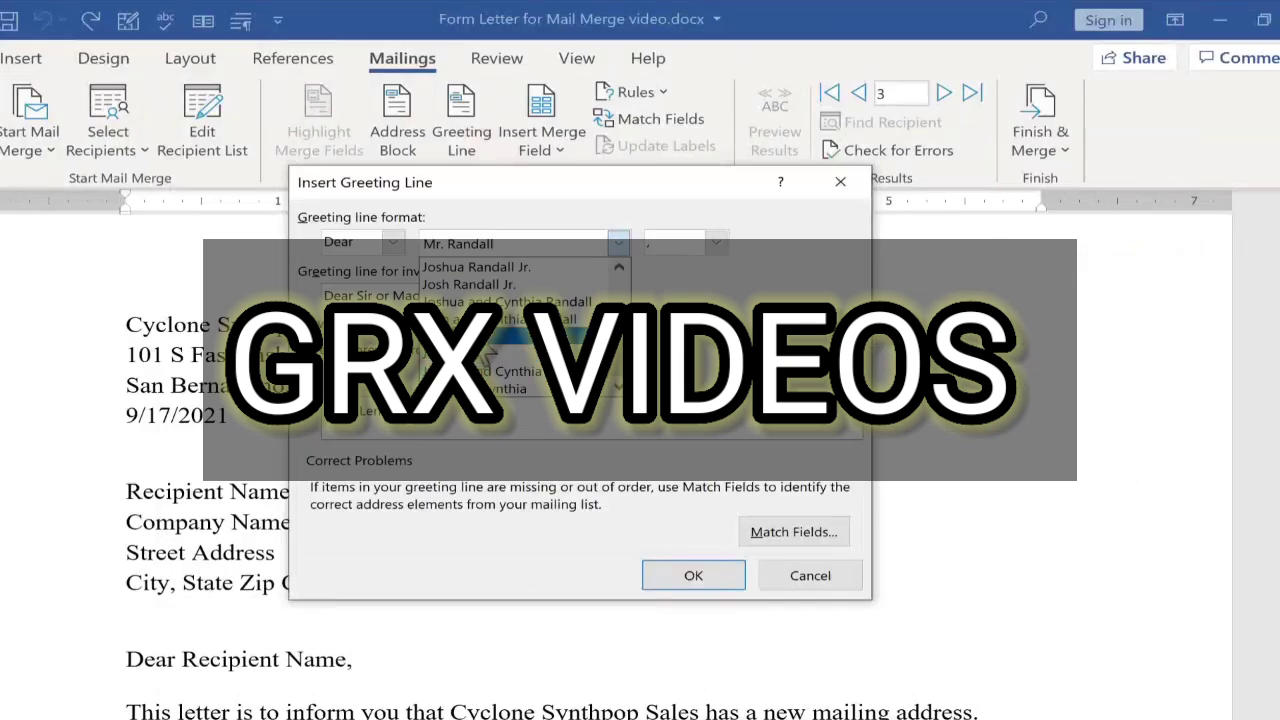
Format the greeting line with the recipient's first name followed by a comma, and use "Dear Sir or Madam," for invalid recipient names.
left_click(480, 338)
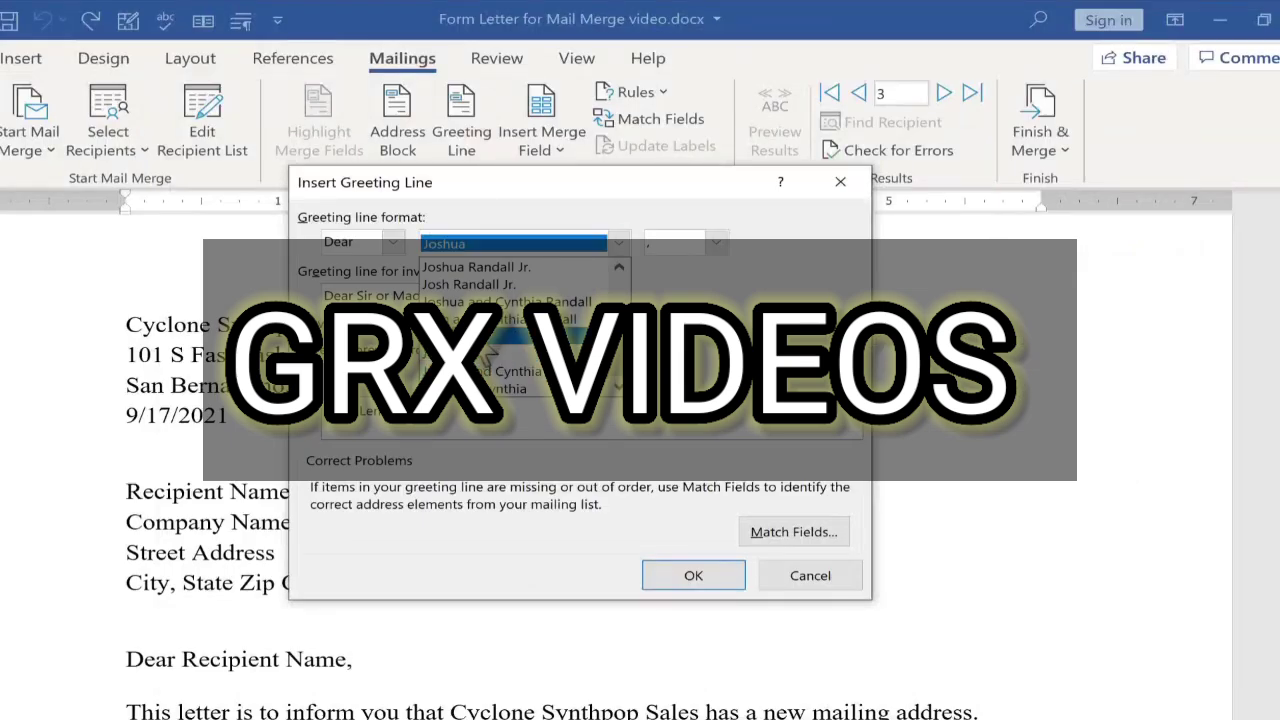
left_click(717, 245)
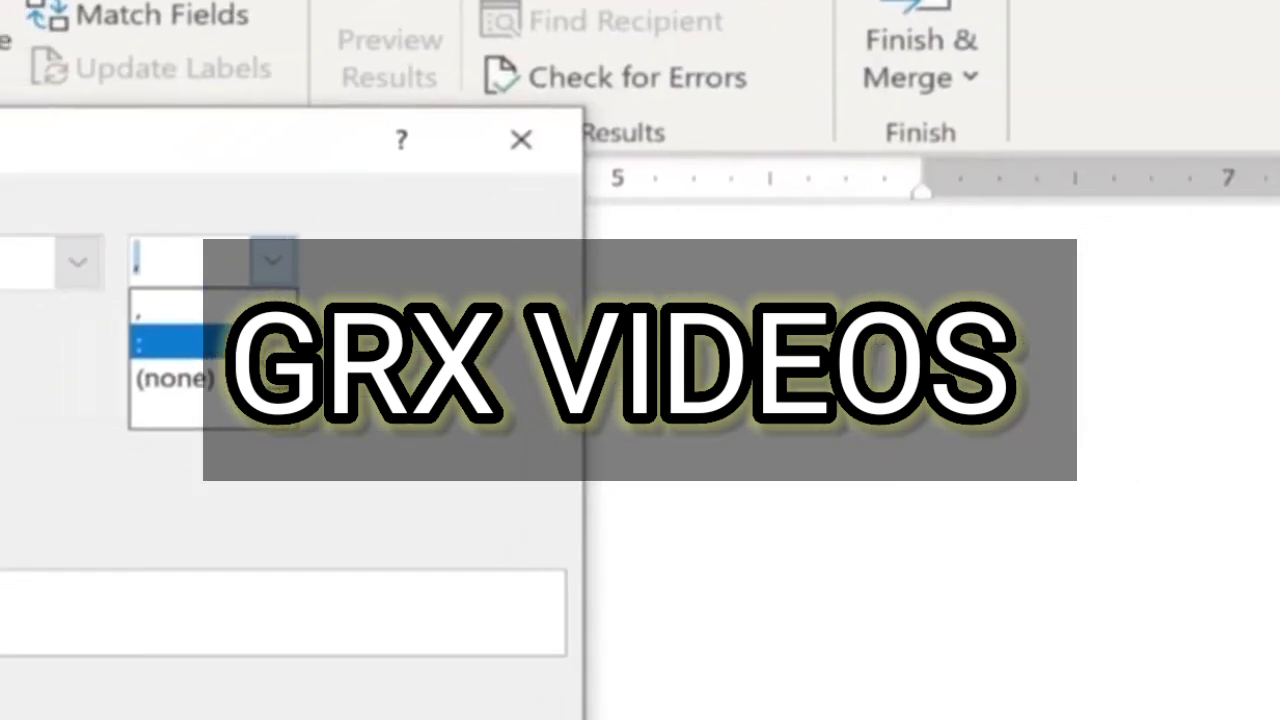
left_click(585, 270)
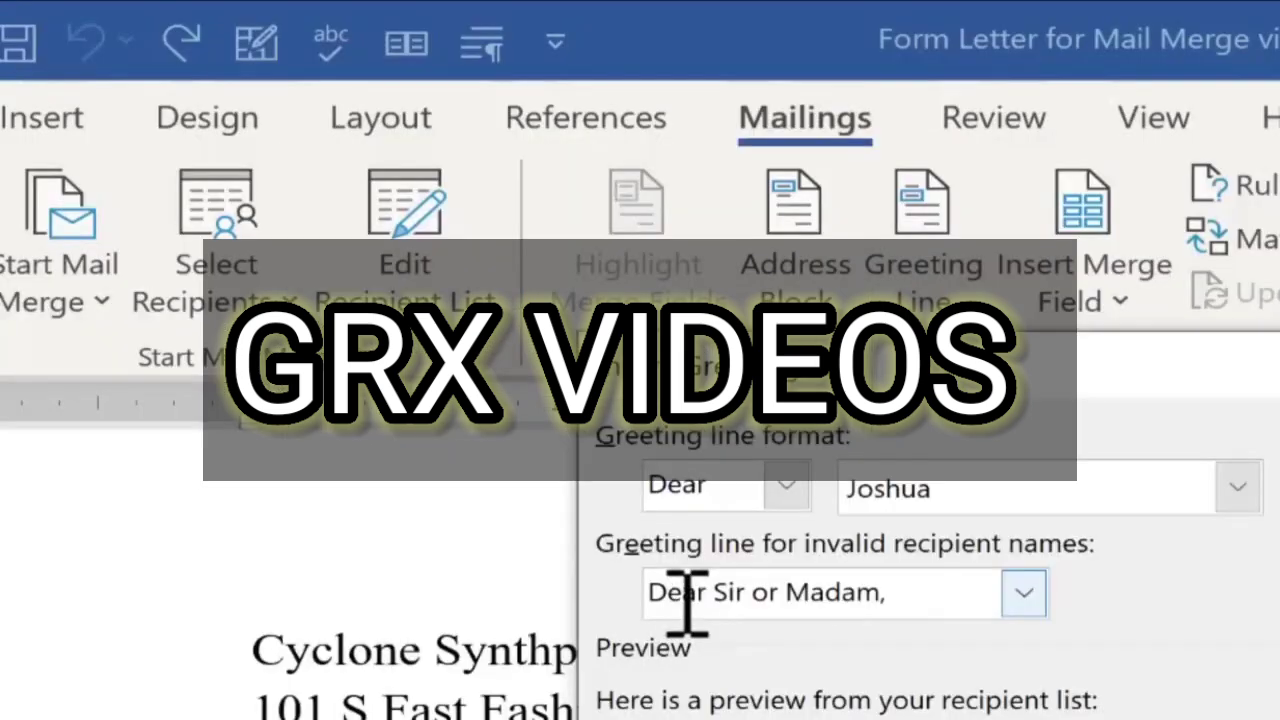
left_click(512, 295)
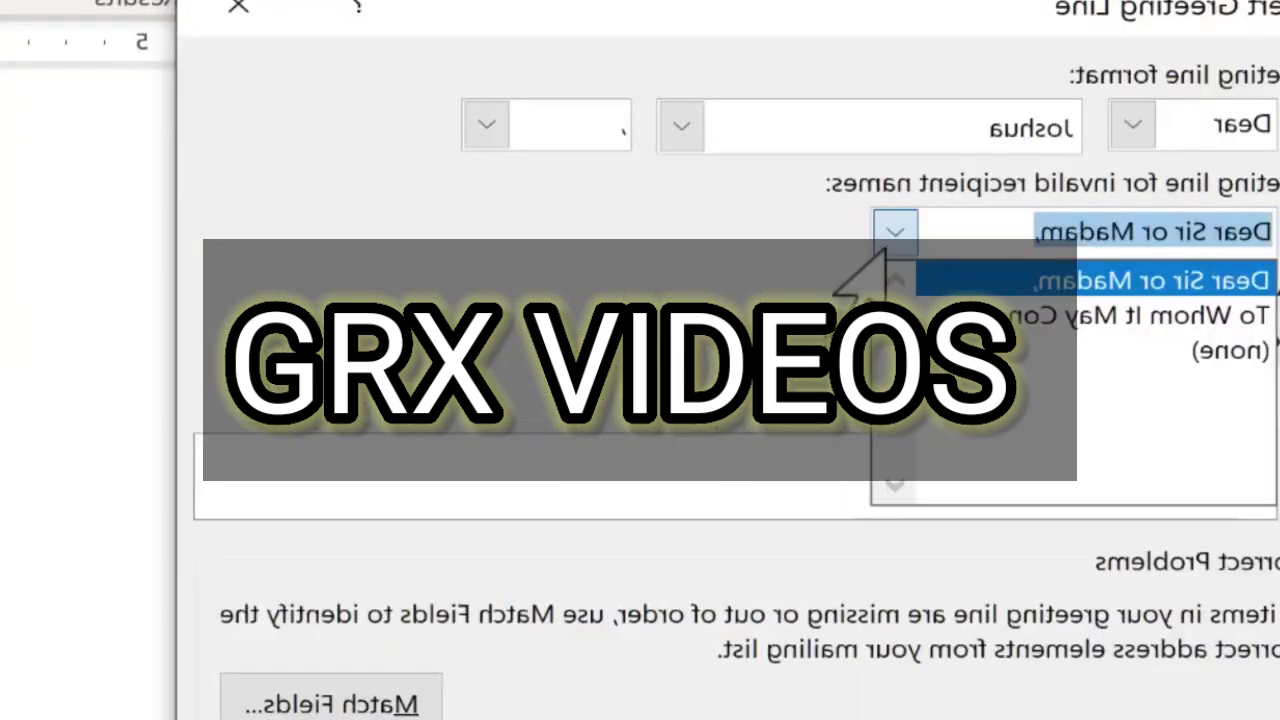
left_click(1023, 595)
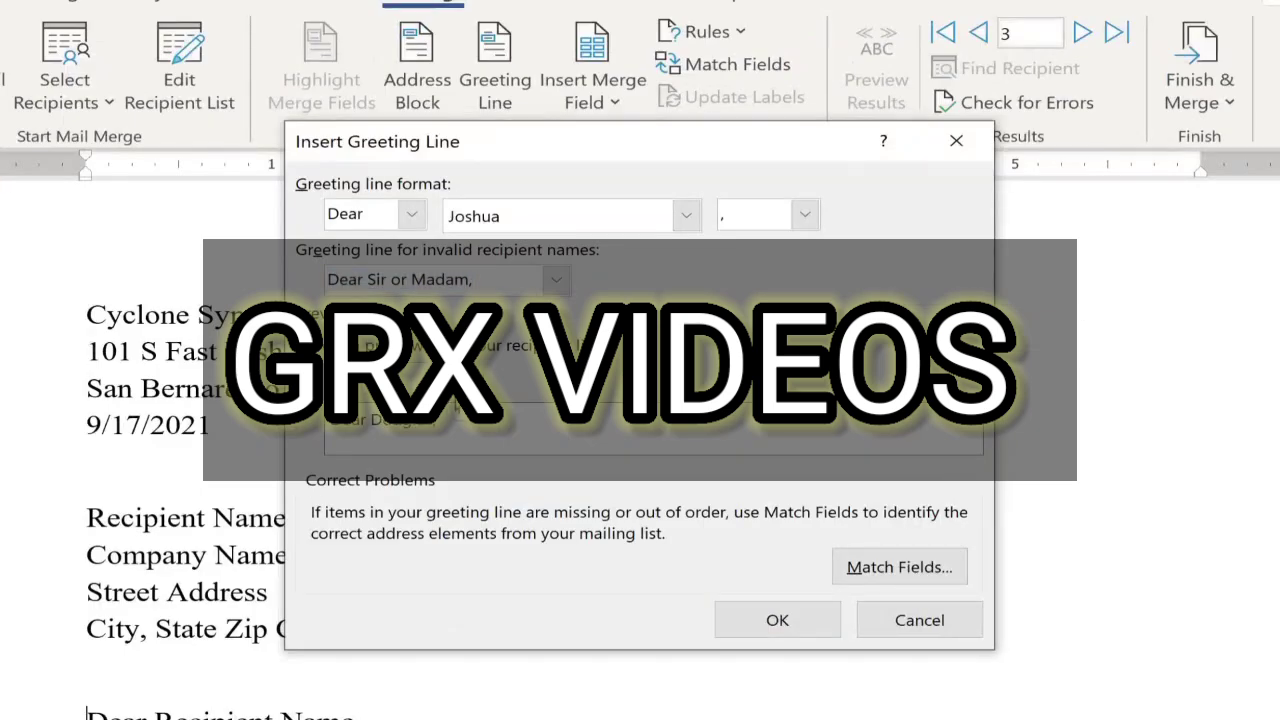
Preview the greeting line for several recipients in the mailing list.
left_click(436, 374)
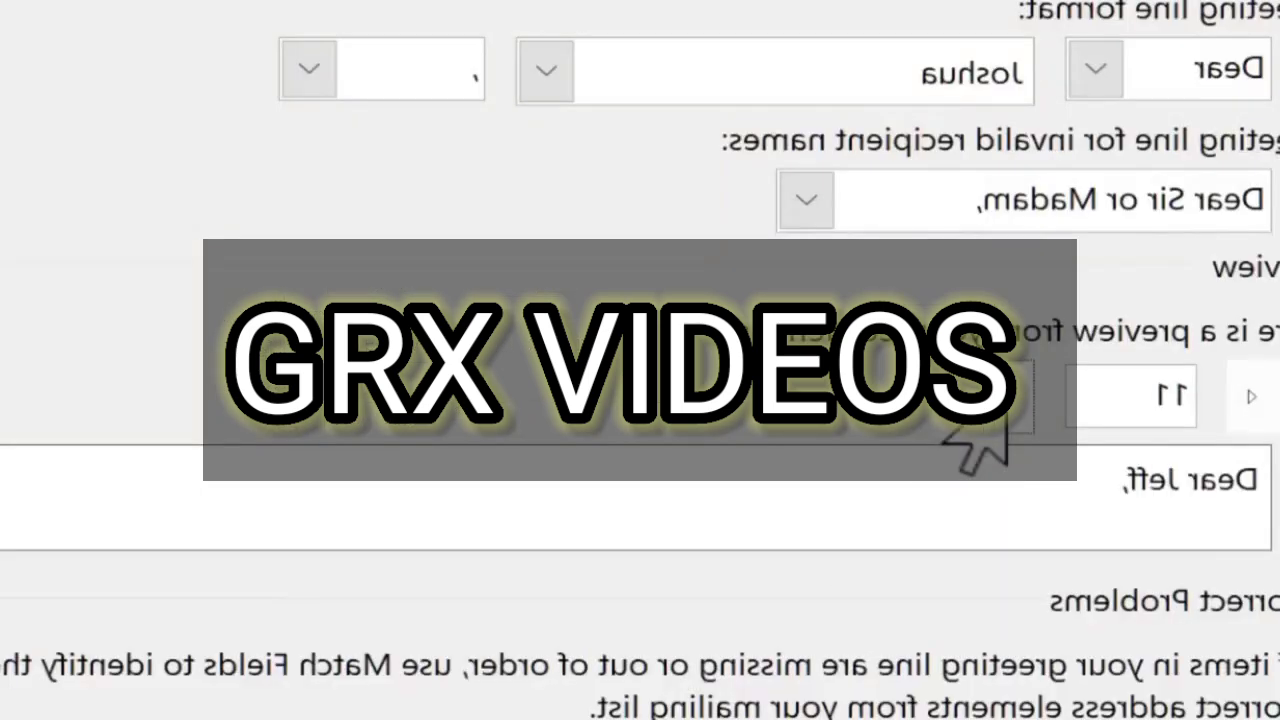
left_click(436, 374)
left_click(436, 374)
left_click(436, 374)
left_click(436, 374)
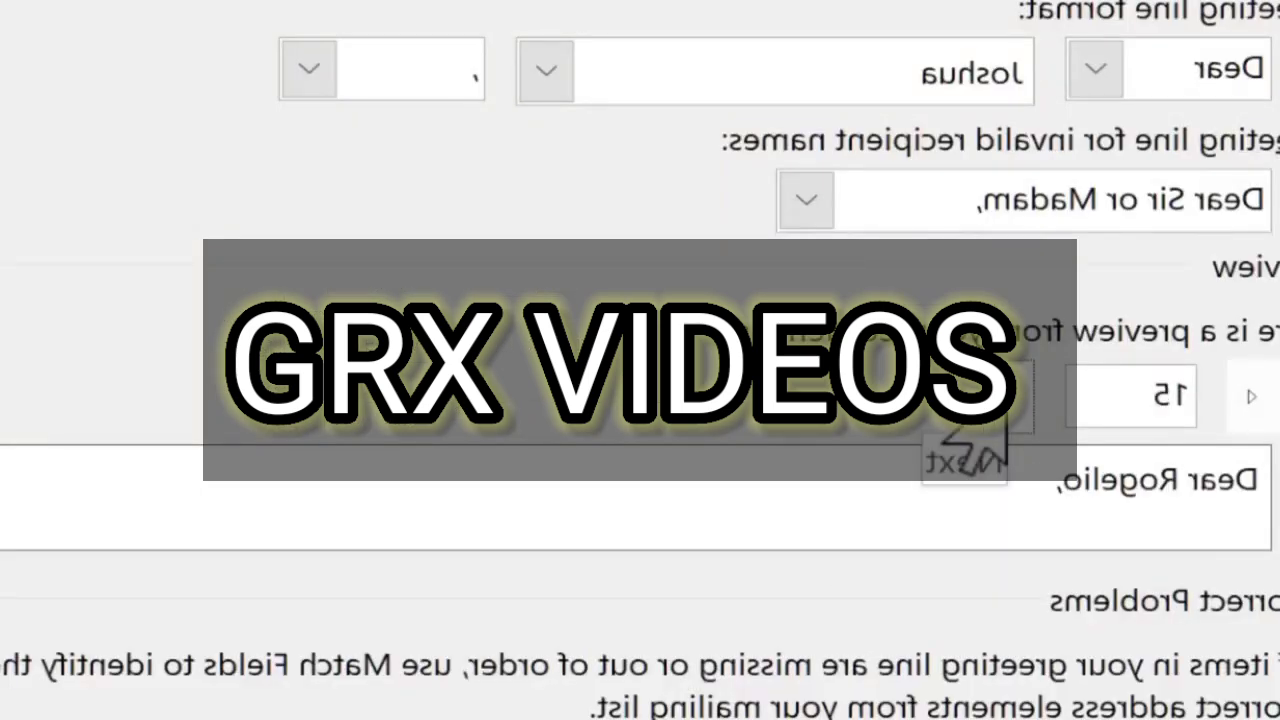
left_click(436, 374)
left_click(1005, 400)
left_click(1005, 400)
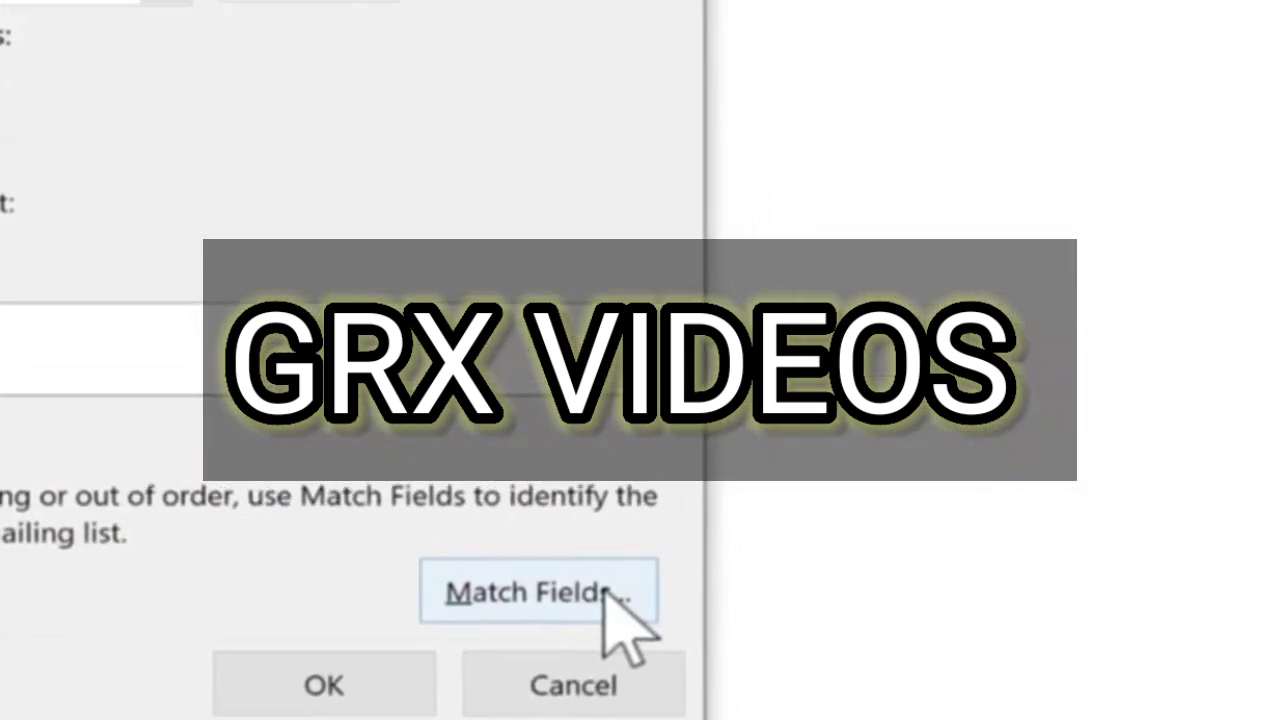
Review how the greeting line's fields match the recipient list, and insert the greeting line in place of the letter's salutation.
left_click(612, 600)
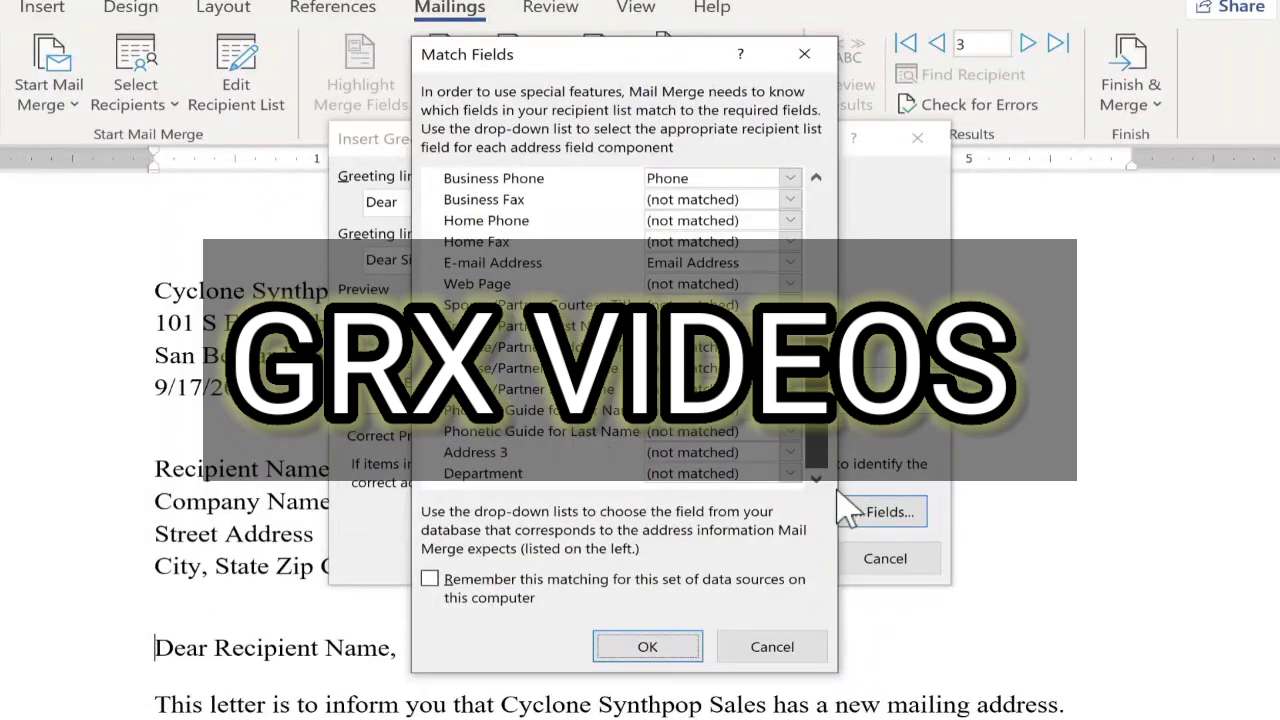
left_click_drag(818, 440, 822, 210)
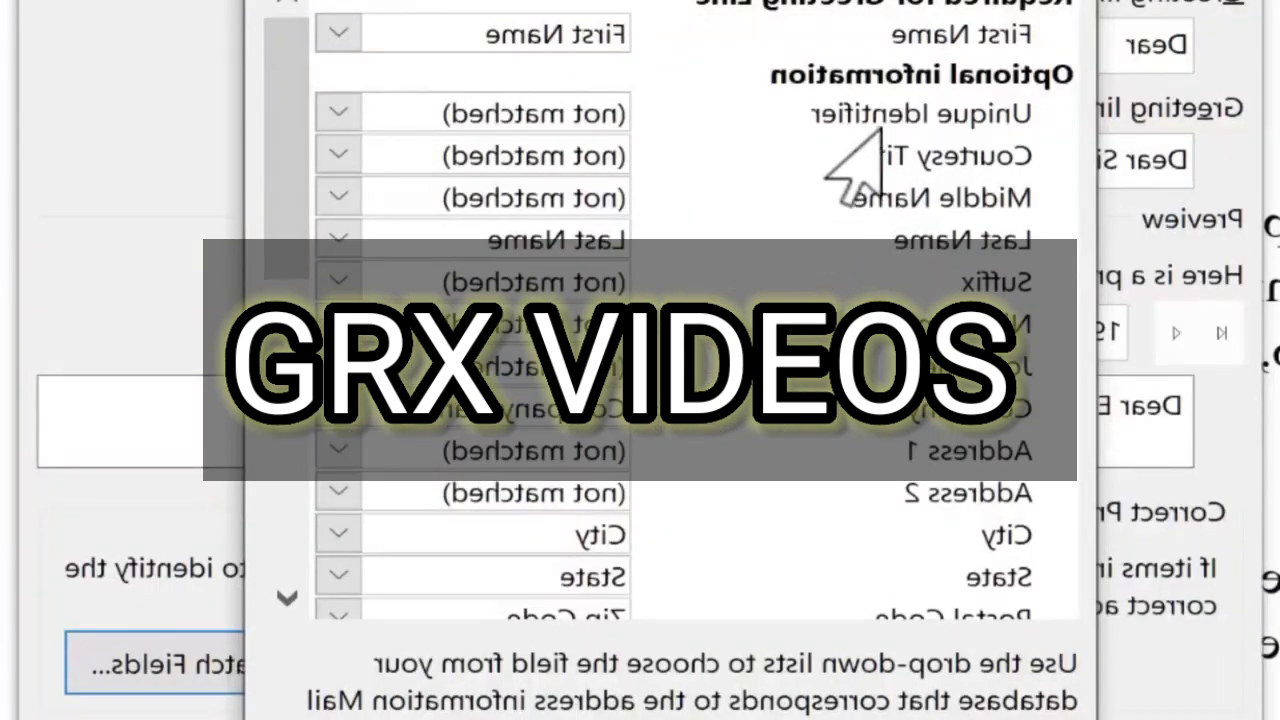
key("Return")
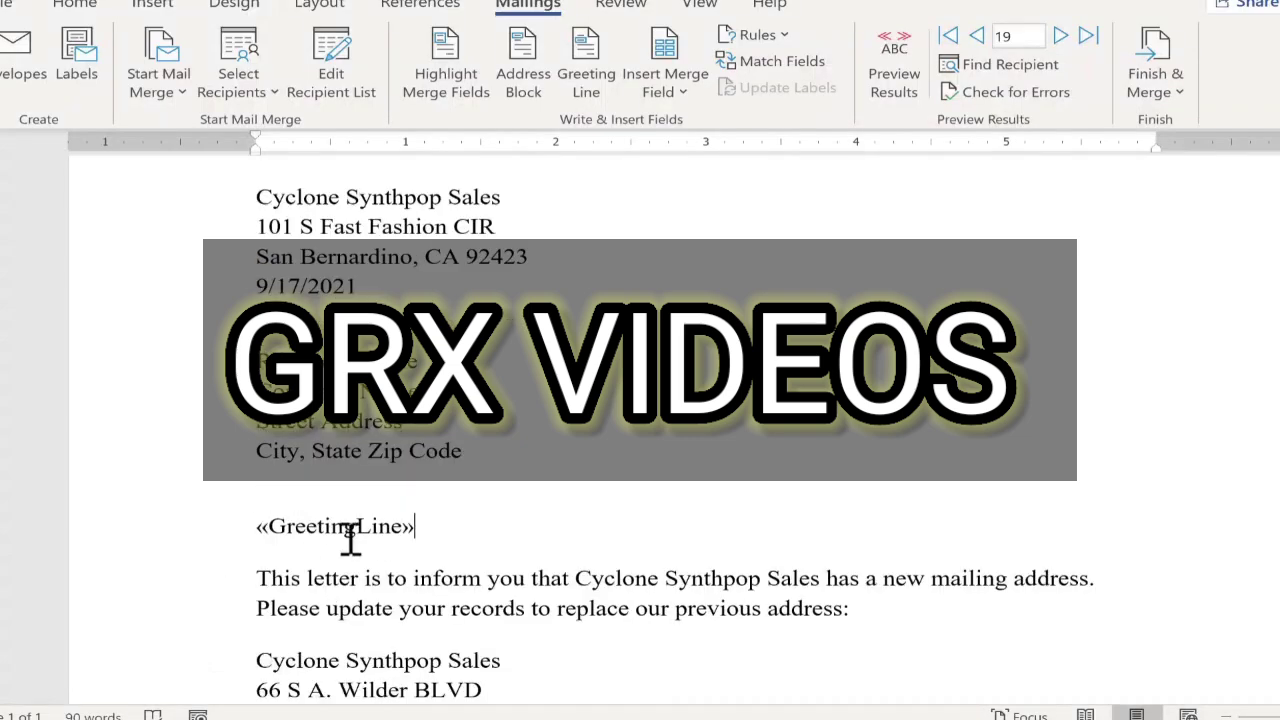
Replace the Recipient Name placeholder with the First Name and Last Name merge fields, and delete the Company Name placeholder after them.
scroll(418, 537, "down", 2)
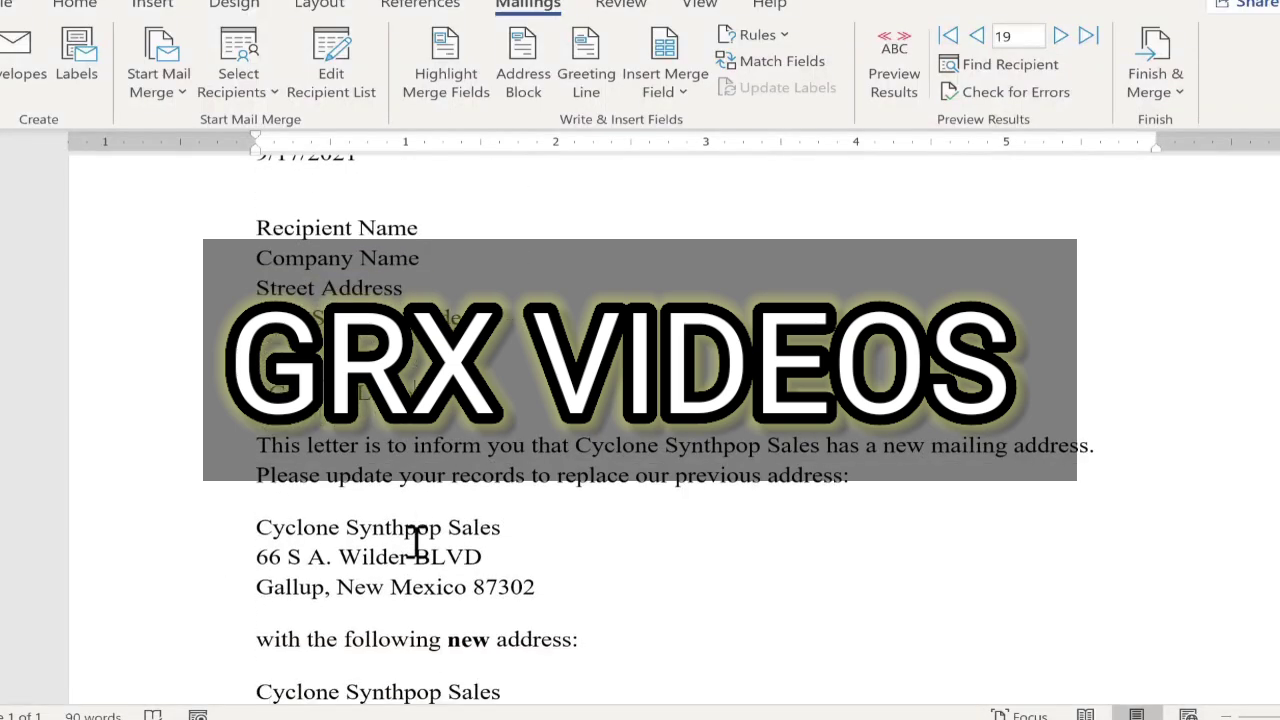
scroll(418, 533, "down", 1)
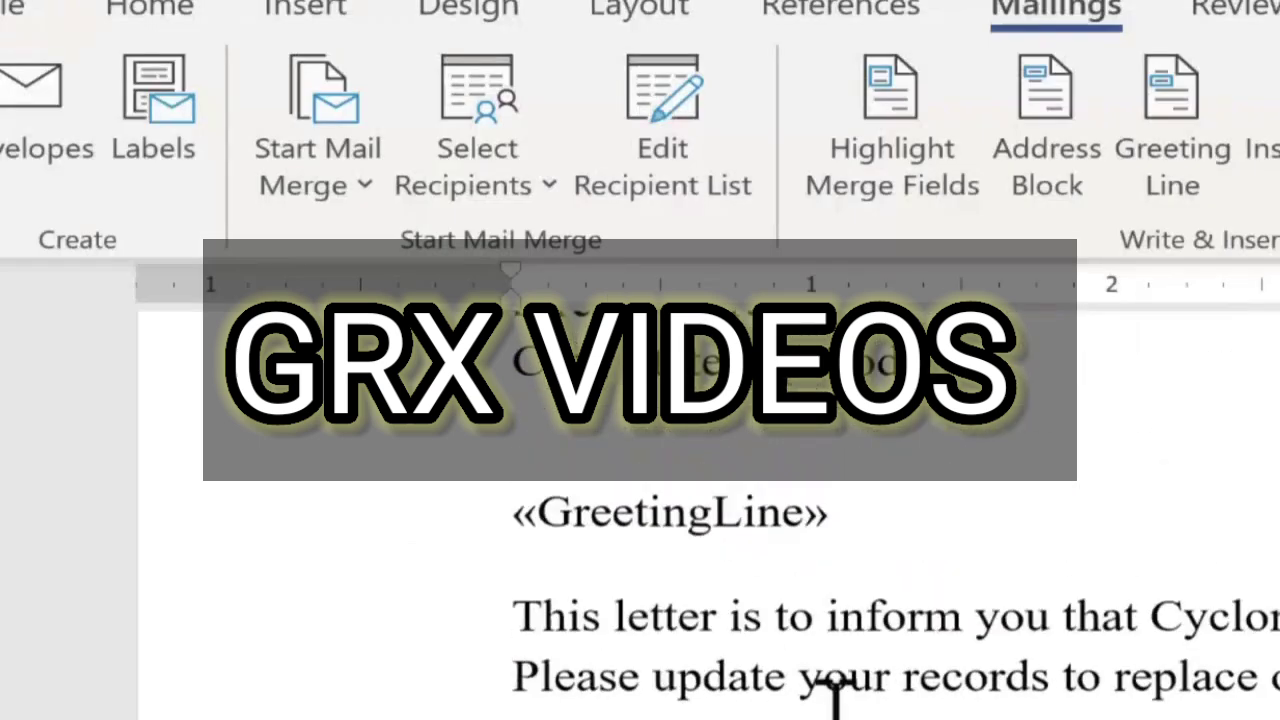
scroll(830, 680, "up", 3)
scroll(829, 695, "up", 1)
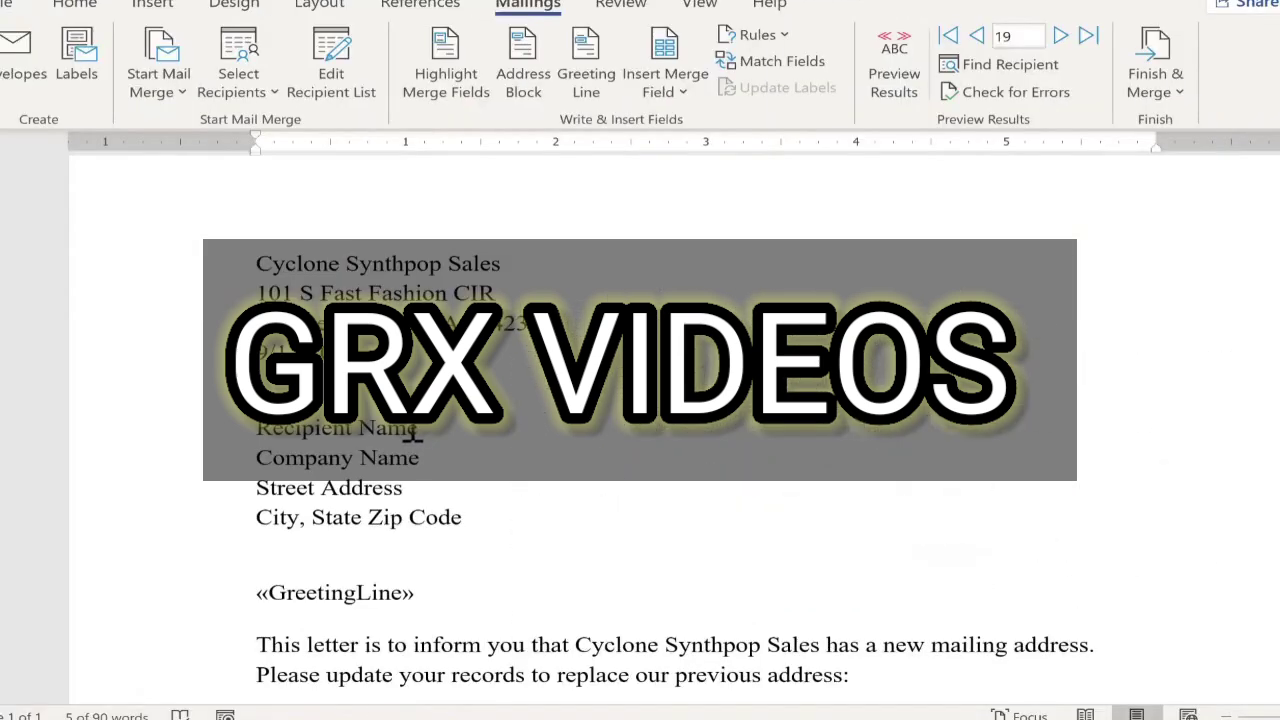
triple_click(350, 432)
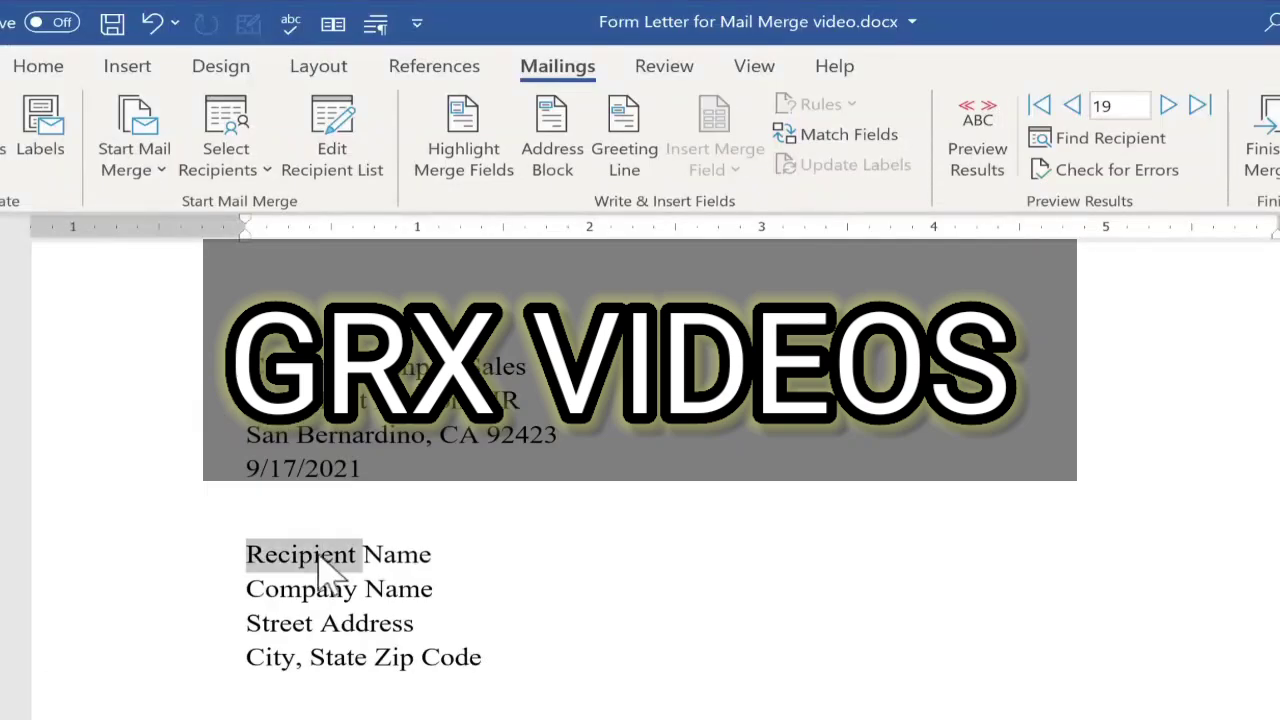
triple_click(120, 418)
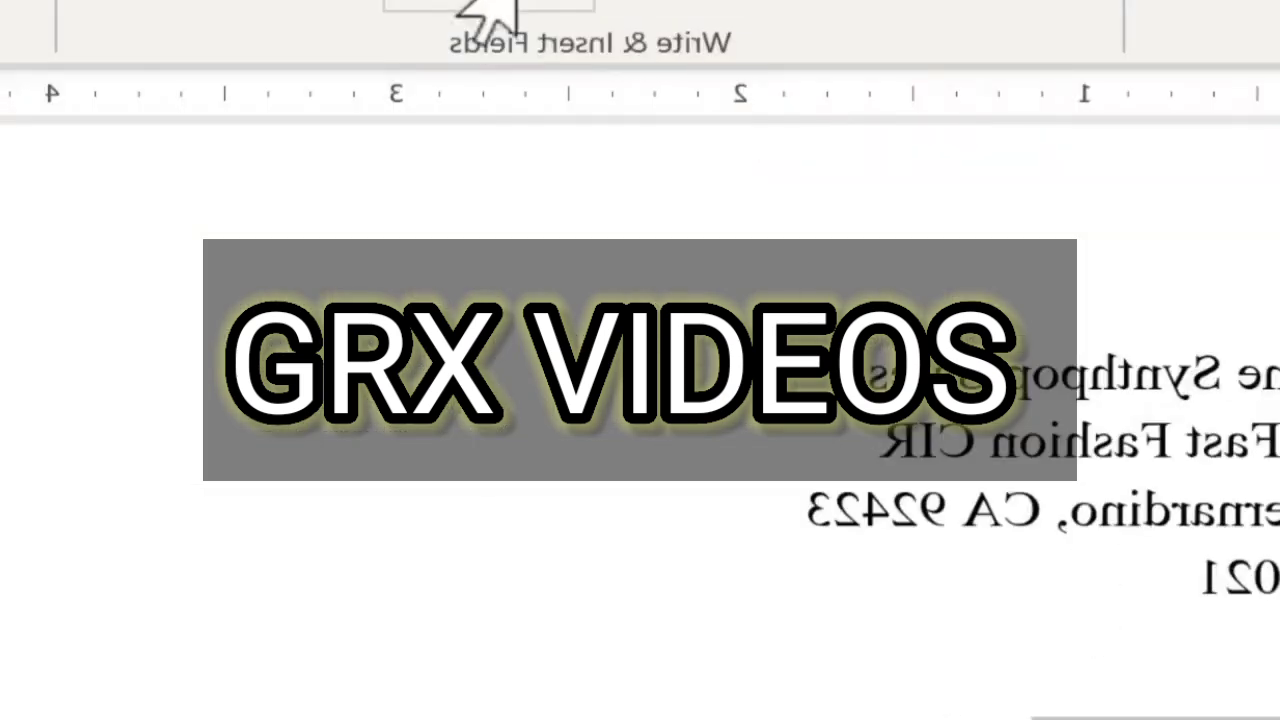
left_click(486, 14)
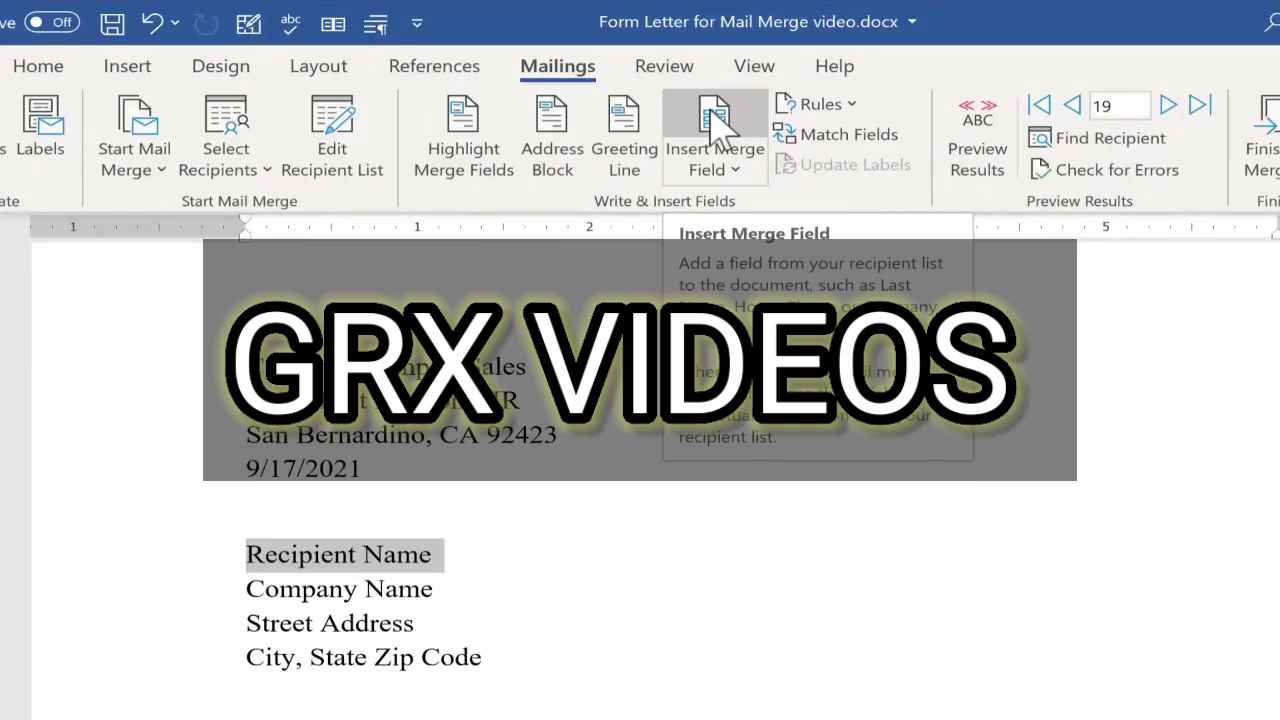
left_click(717, 129)
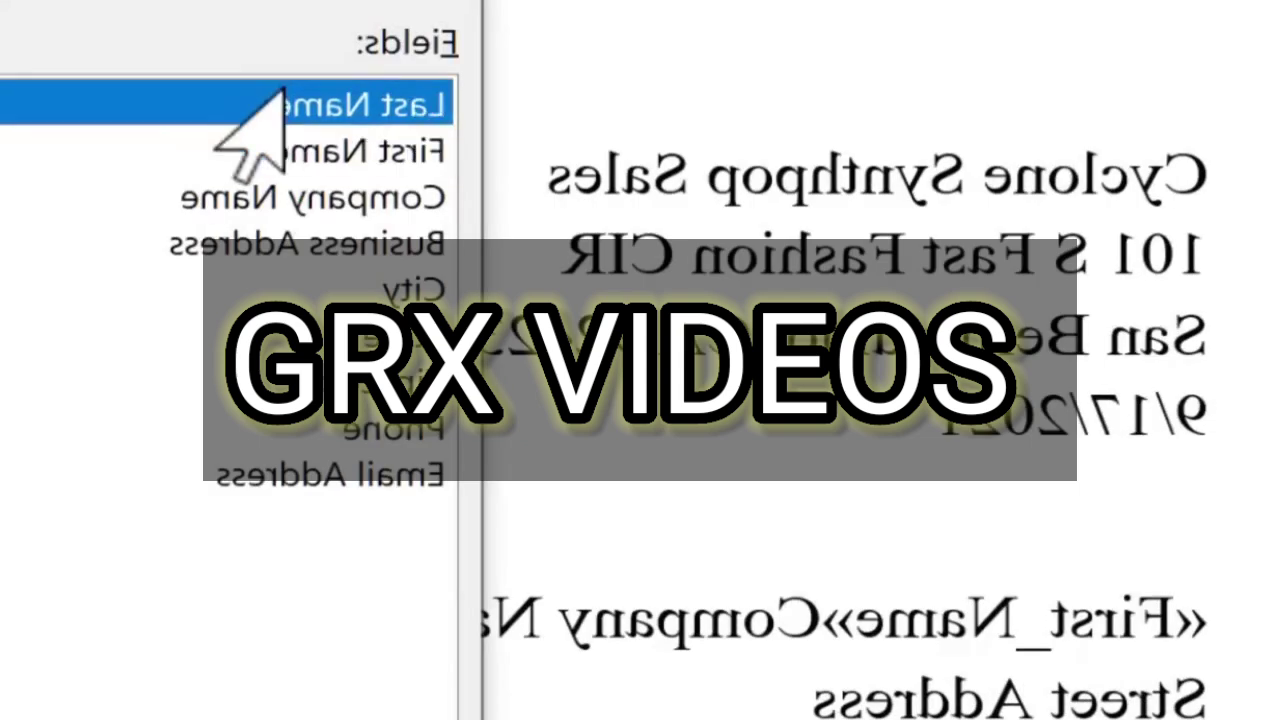
left_click(651, 706)
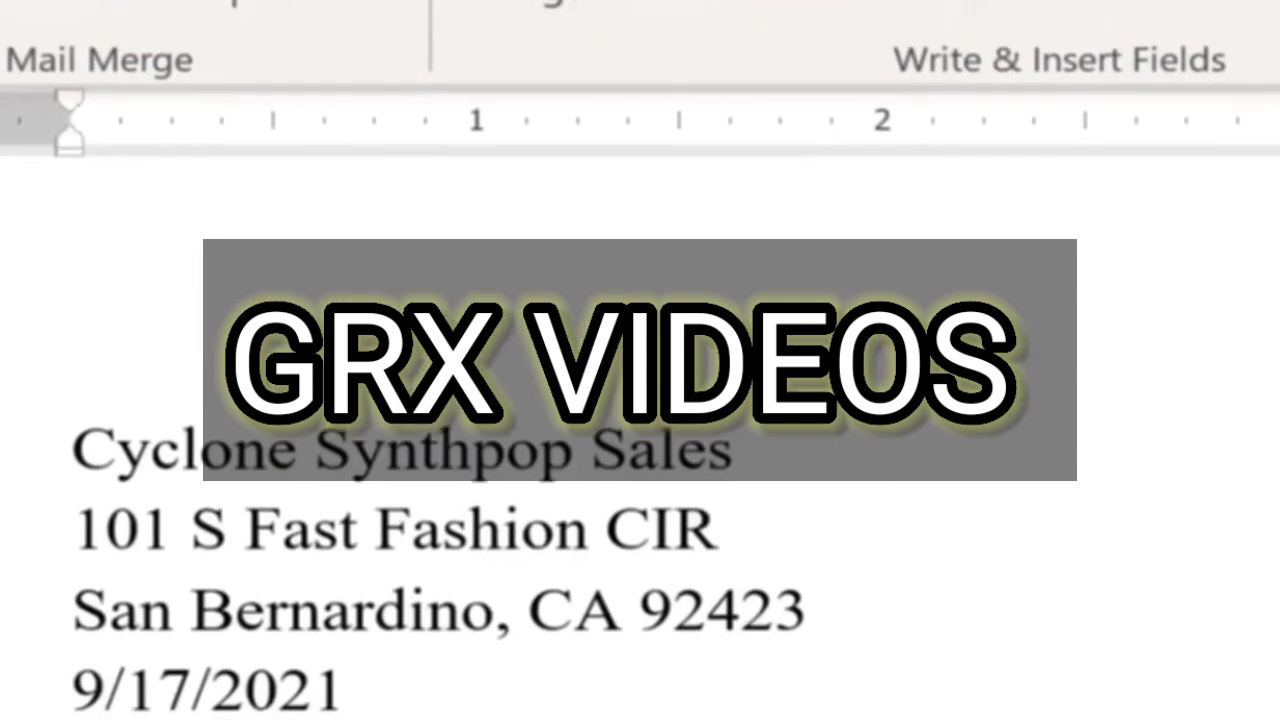
left_click_drag(421, 525, 660, 525)
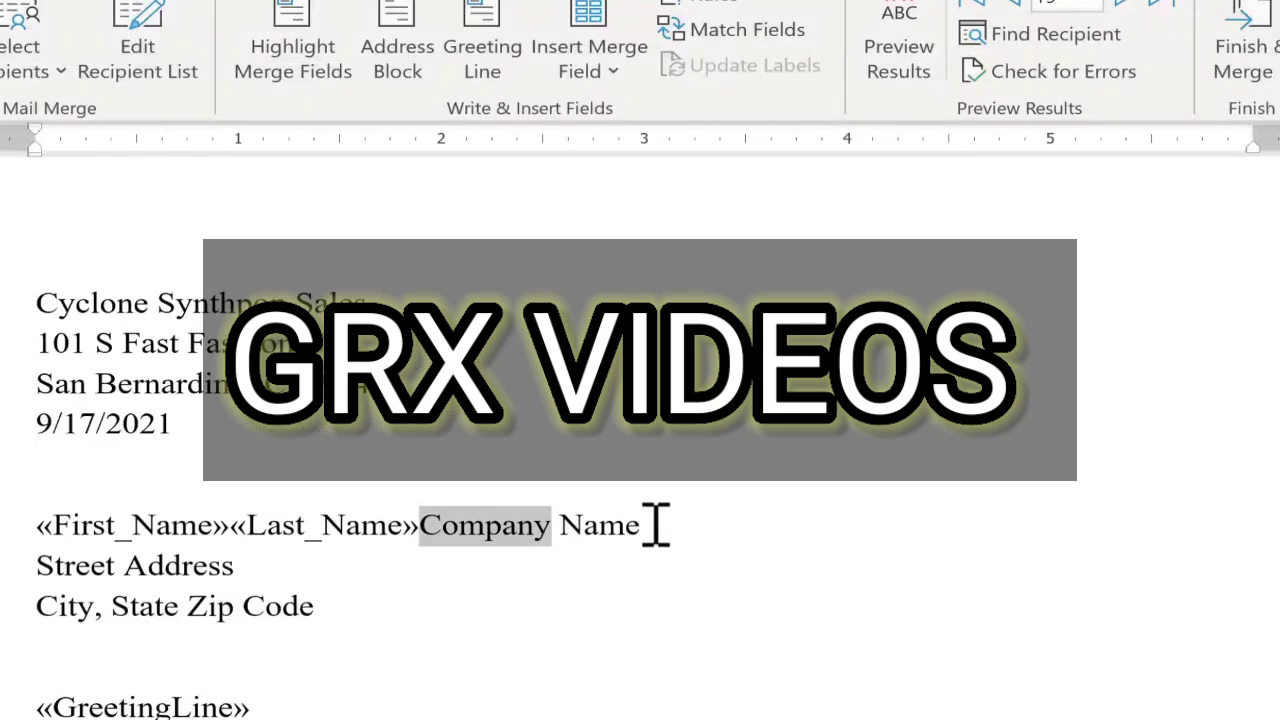
key("BackSpace")
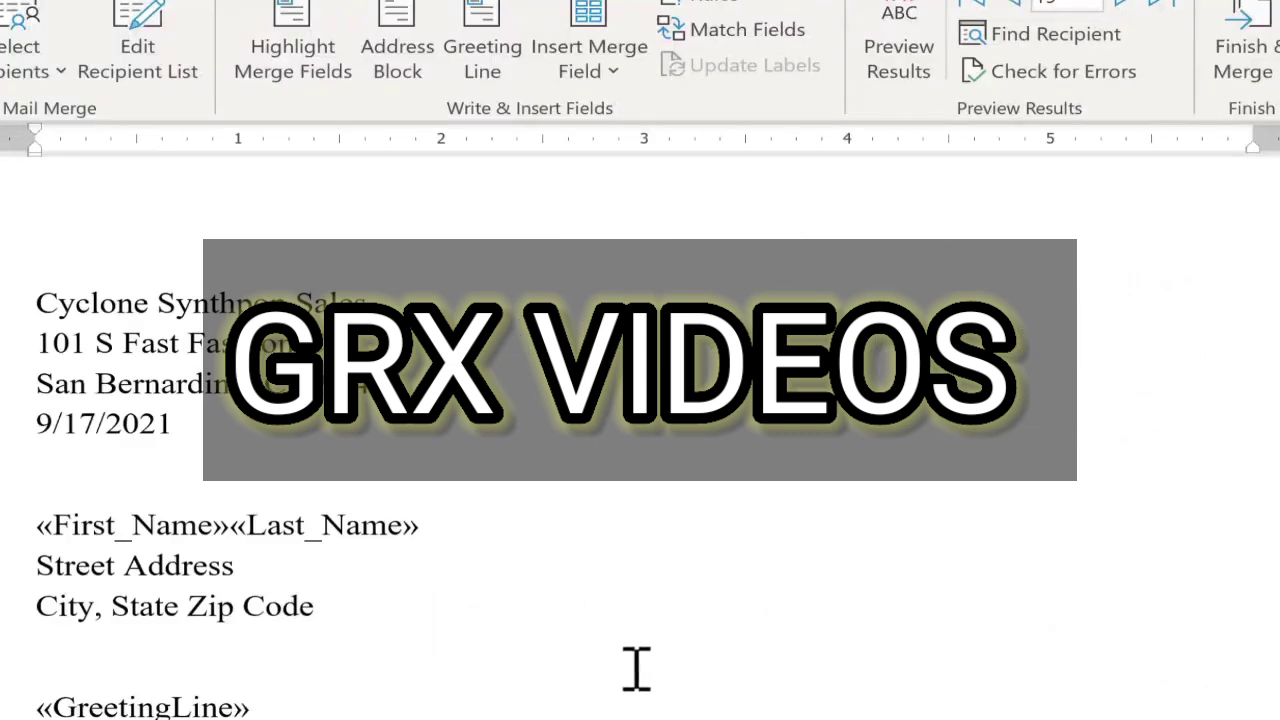
Start an address block at the Street Address placeholder and preview it for several recipients.
left_click_drag(318, 592, 111, 594)
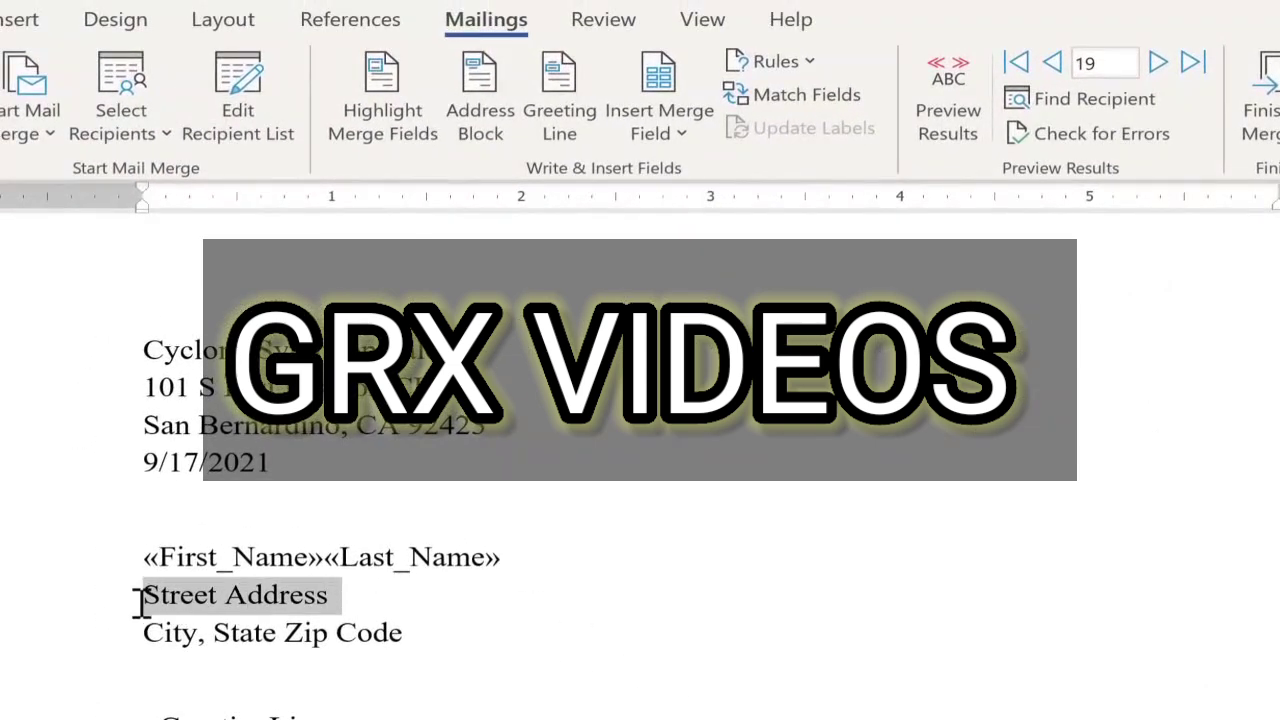
left_click_drag(791, 557, 223, 537)
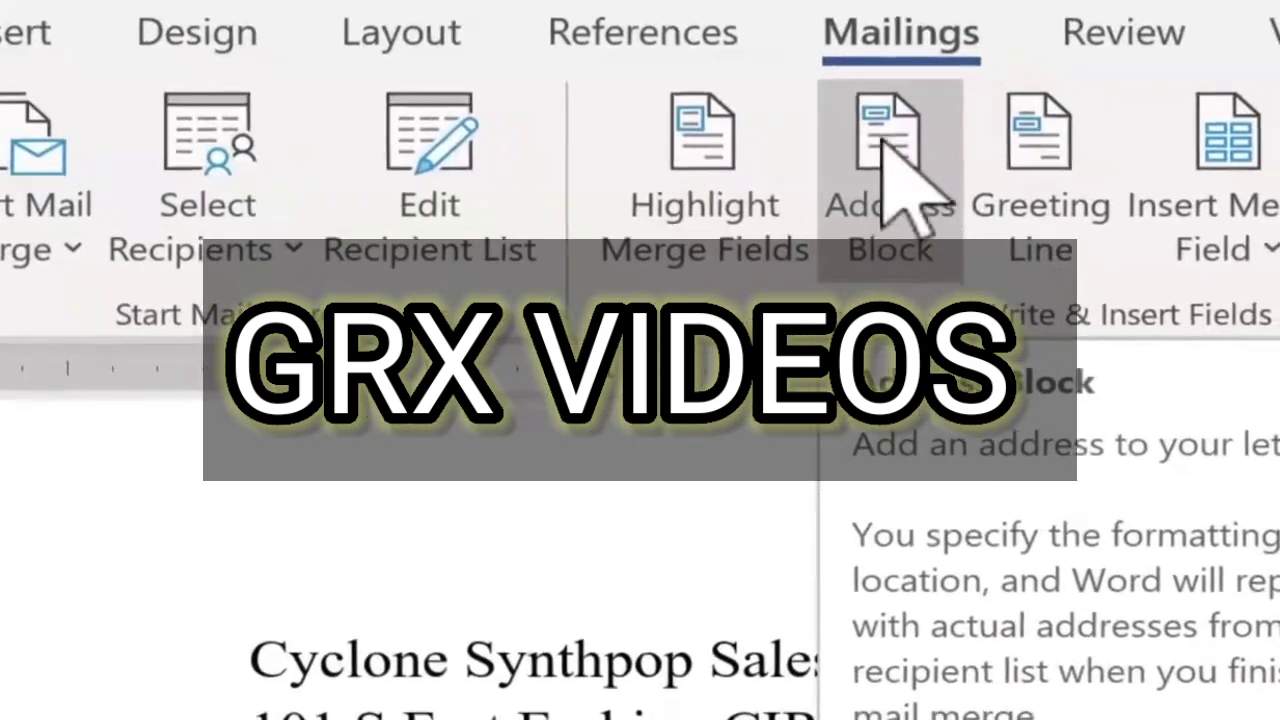
left_click(868, 168)
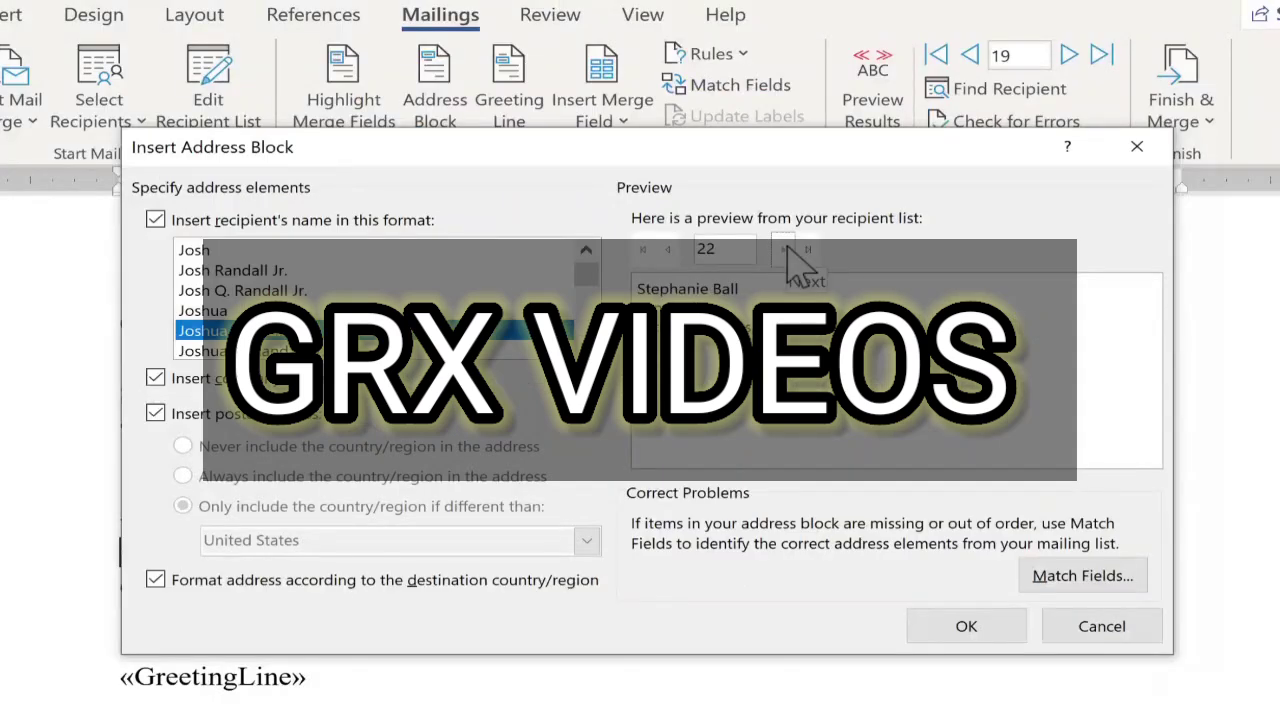
left_click(668, 249)
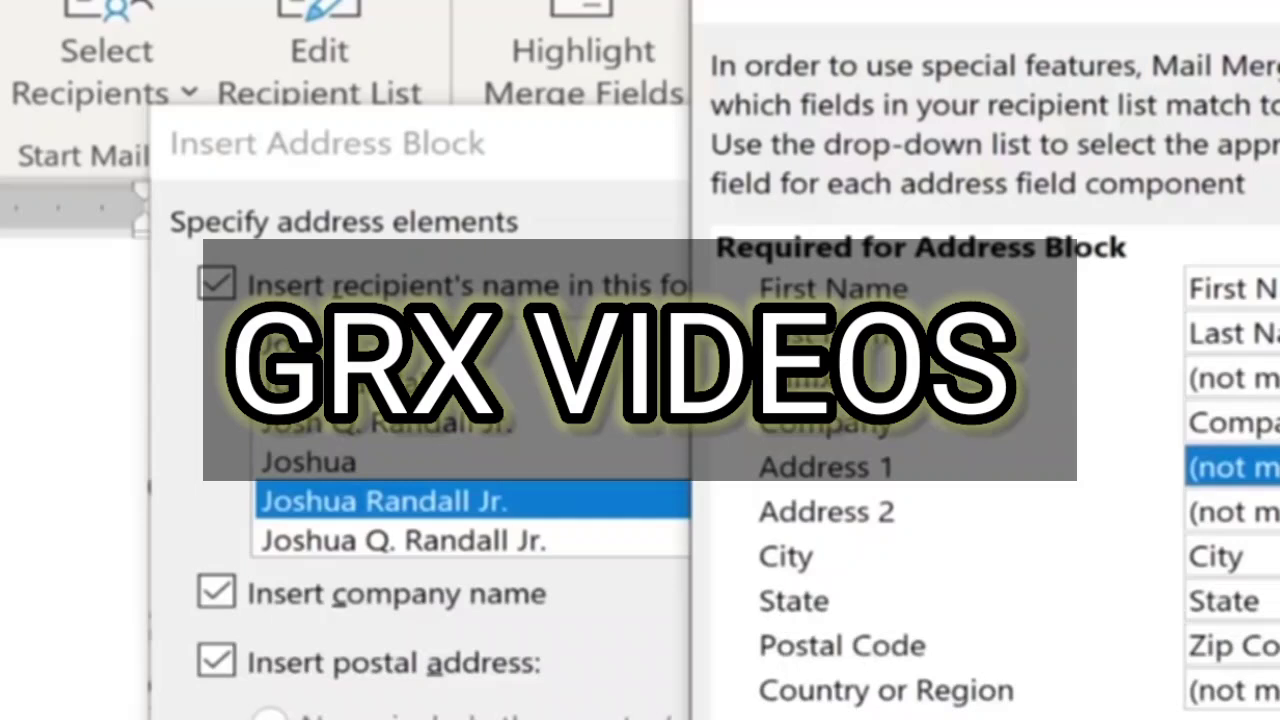
Match the address block's Address 1 field to the Business Address column of the recipient list.
left_click(1258, 507)
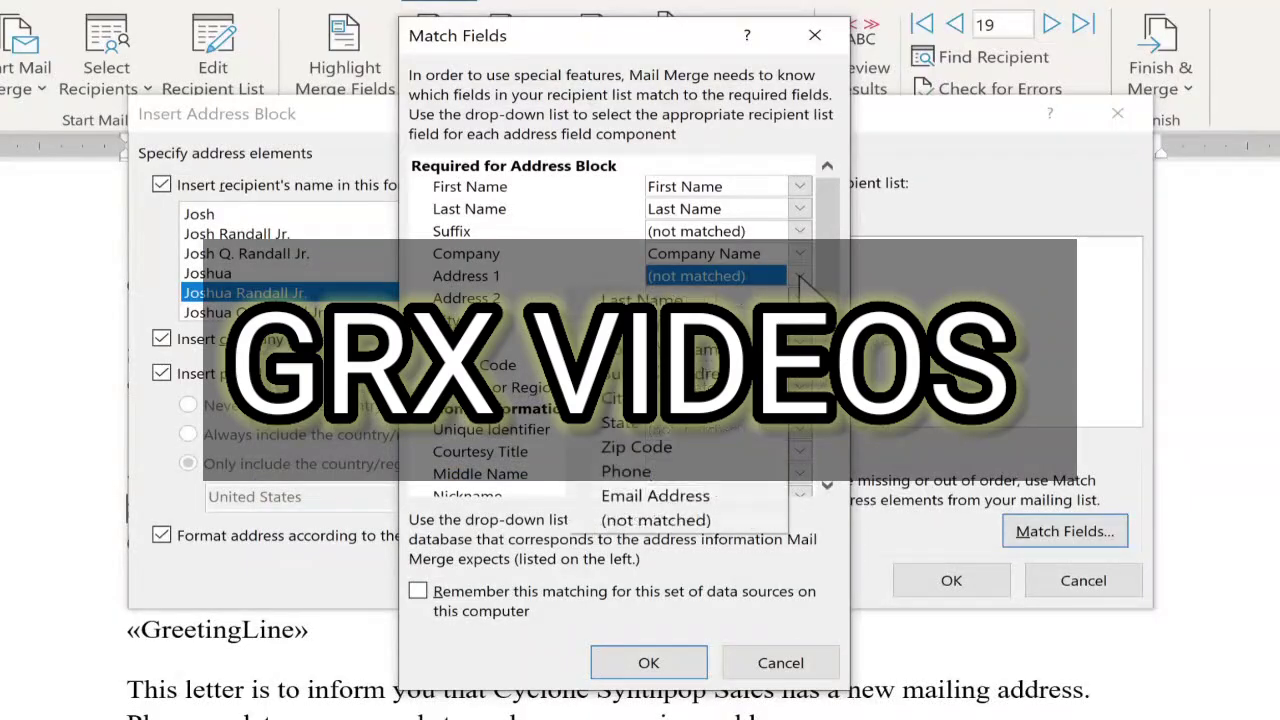
left_click(655, 374)
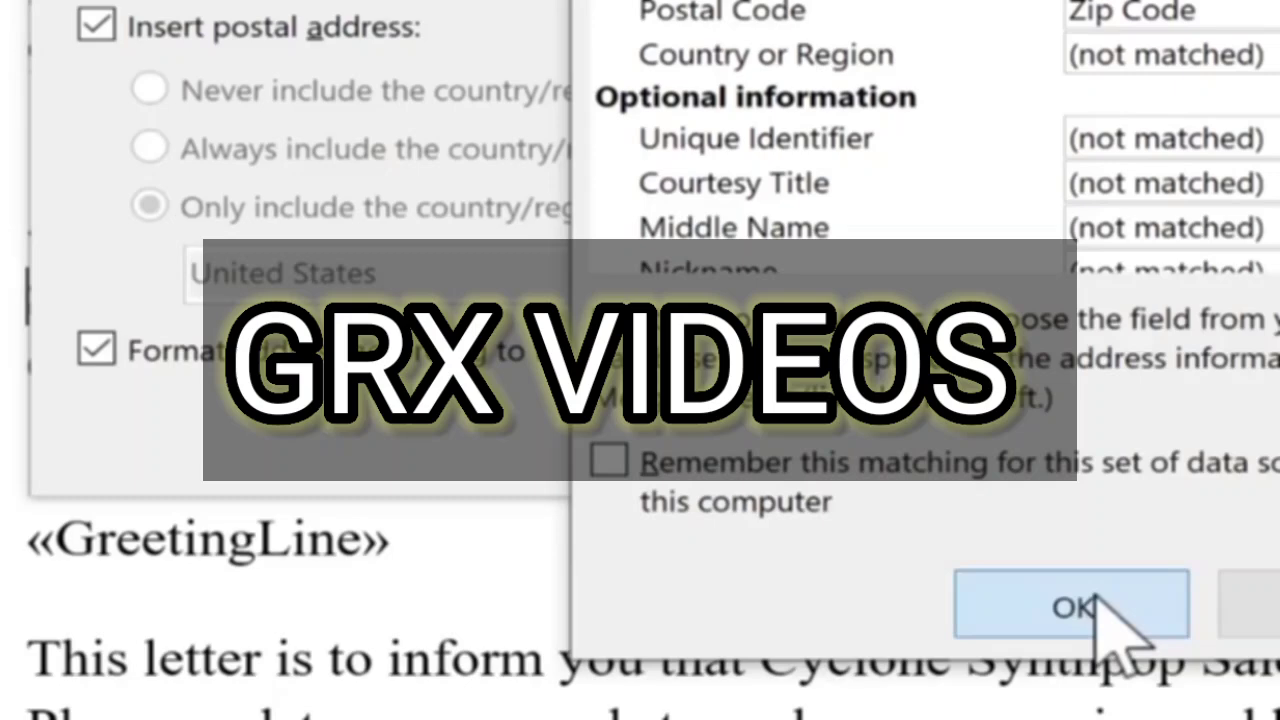
left_click(786, 615)
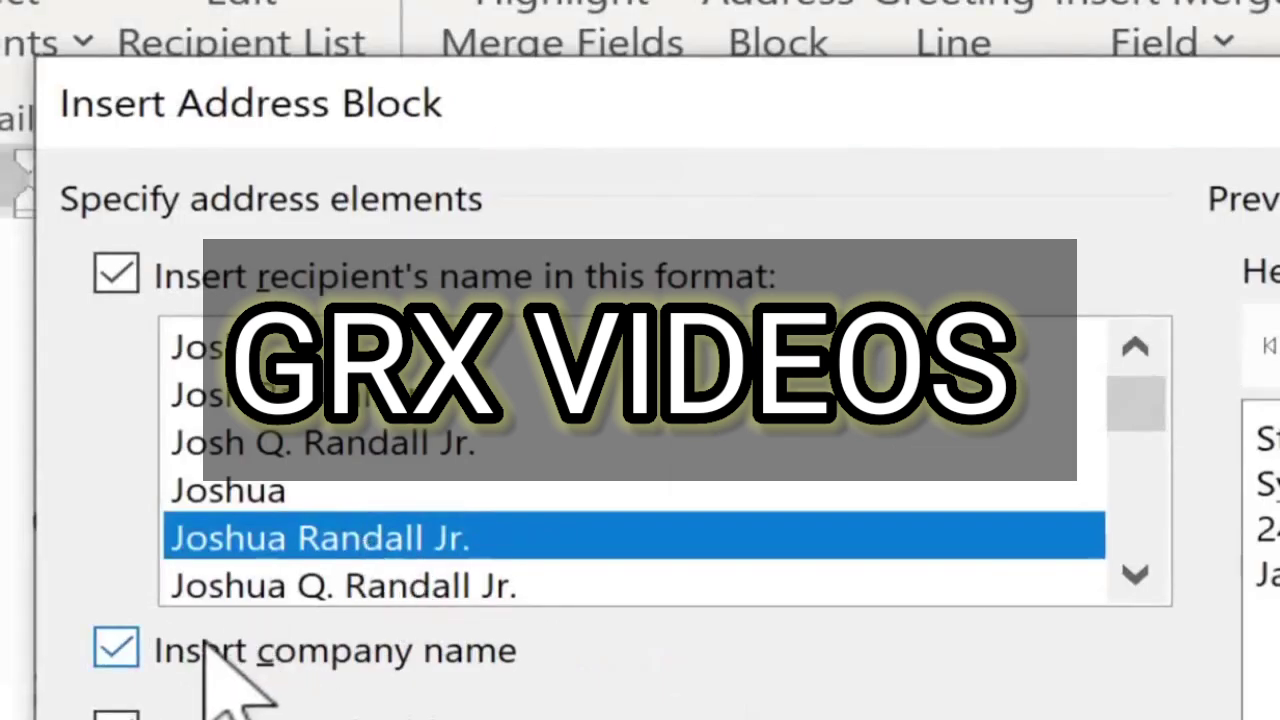
Insert the address block in place of the Street Address and City, State Zip Code placeholders, toggling its company name option.
left_click(116, 650)
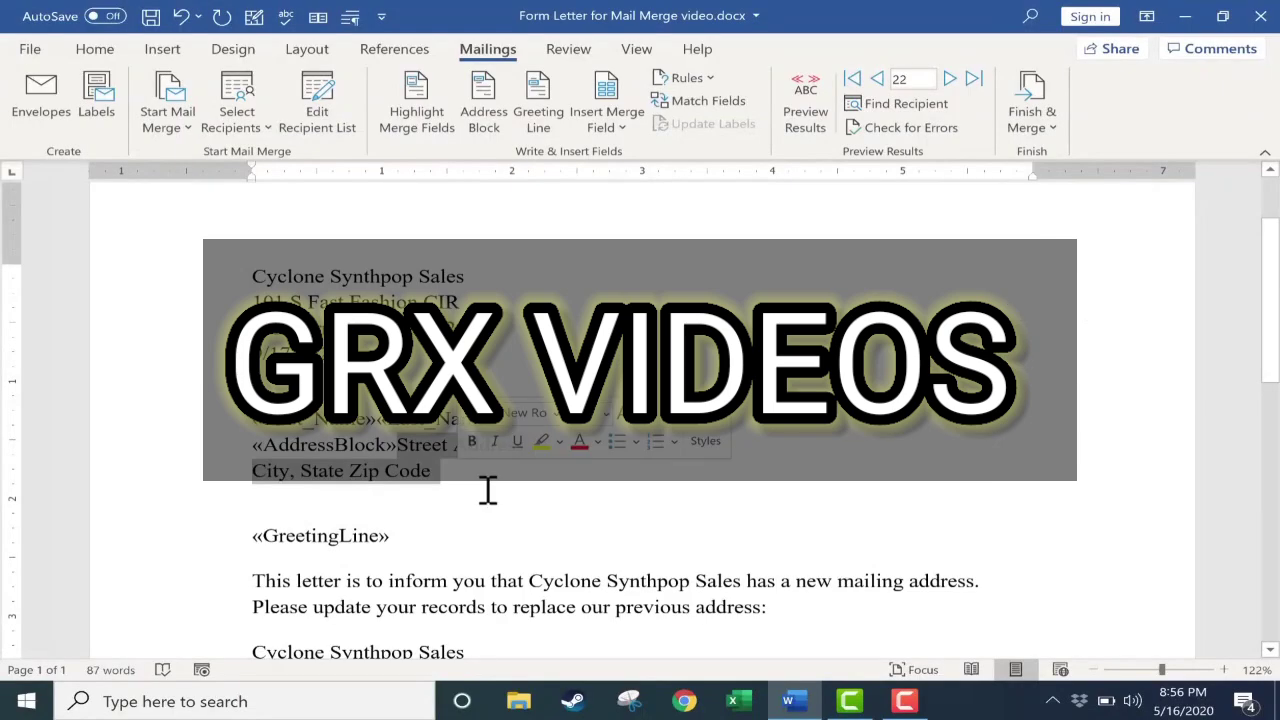
key("Delete")
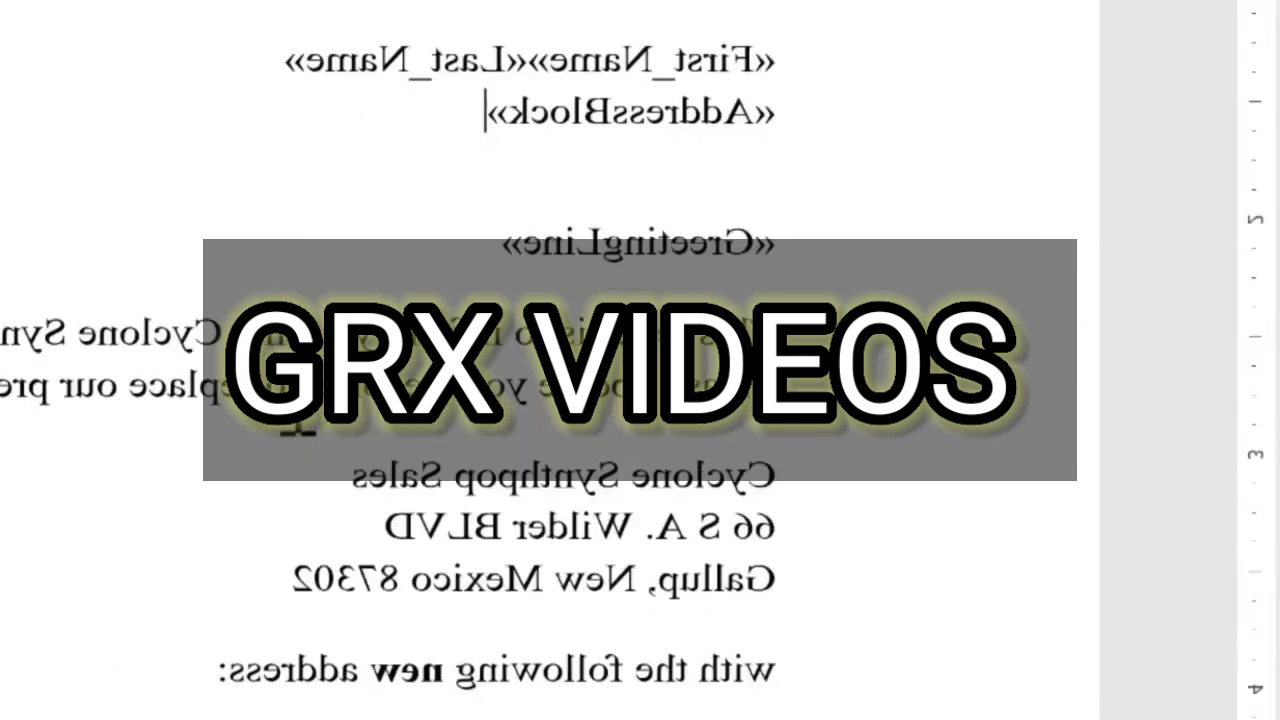